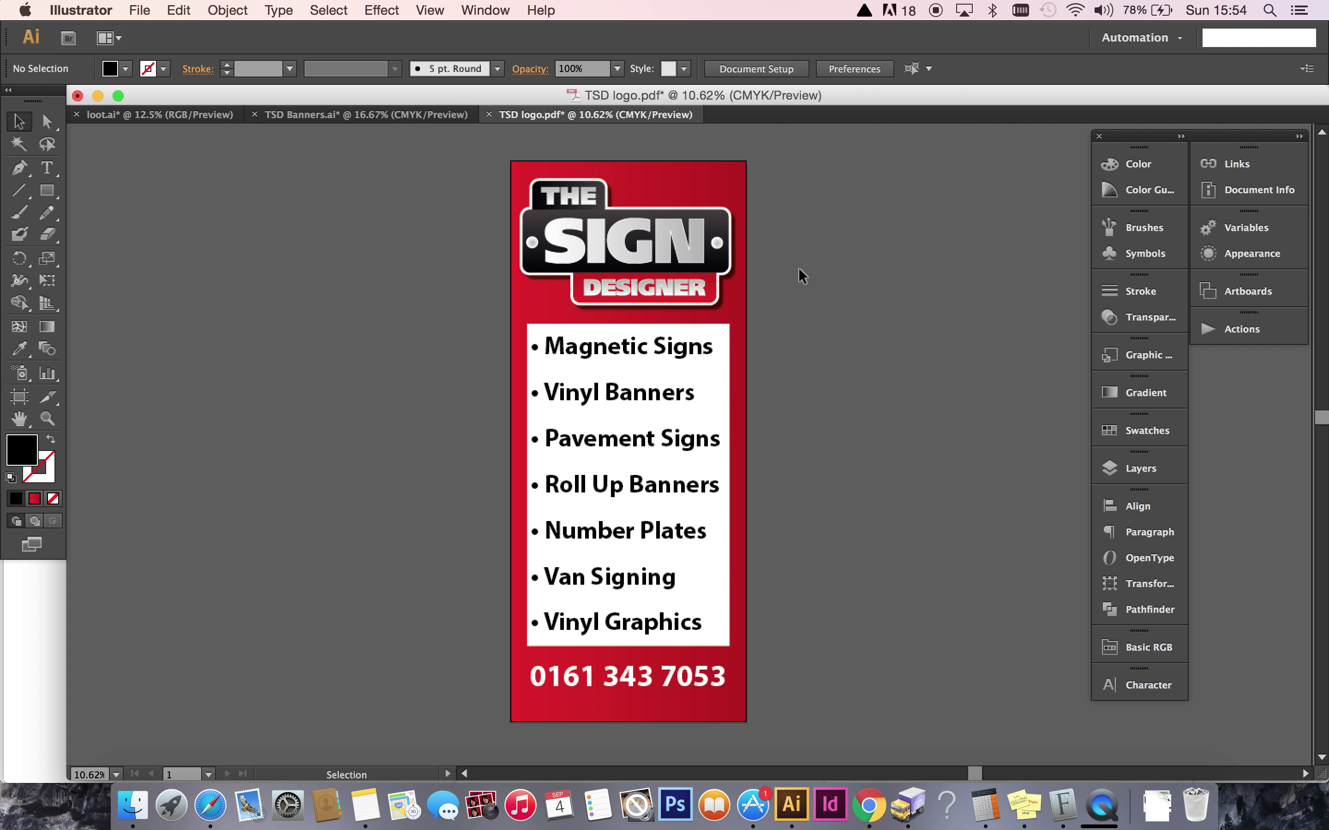
# Check the red background rectangle's size in the Transform panel, then switch to Chrome.
pyautogui.click(734, 179)
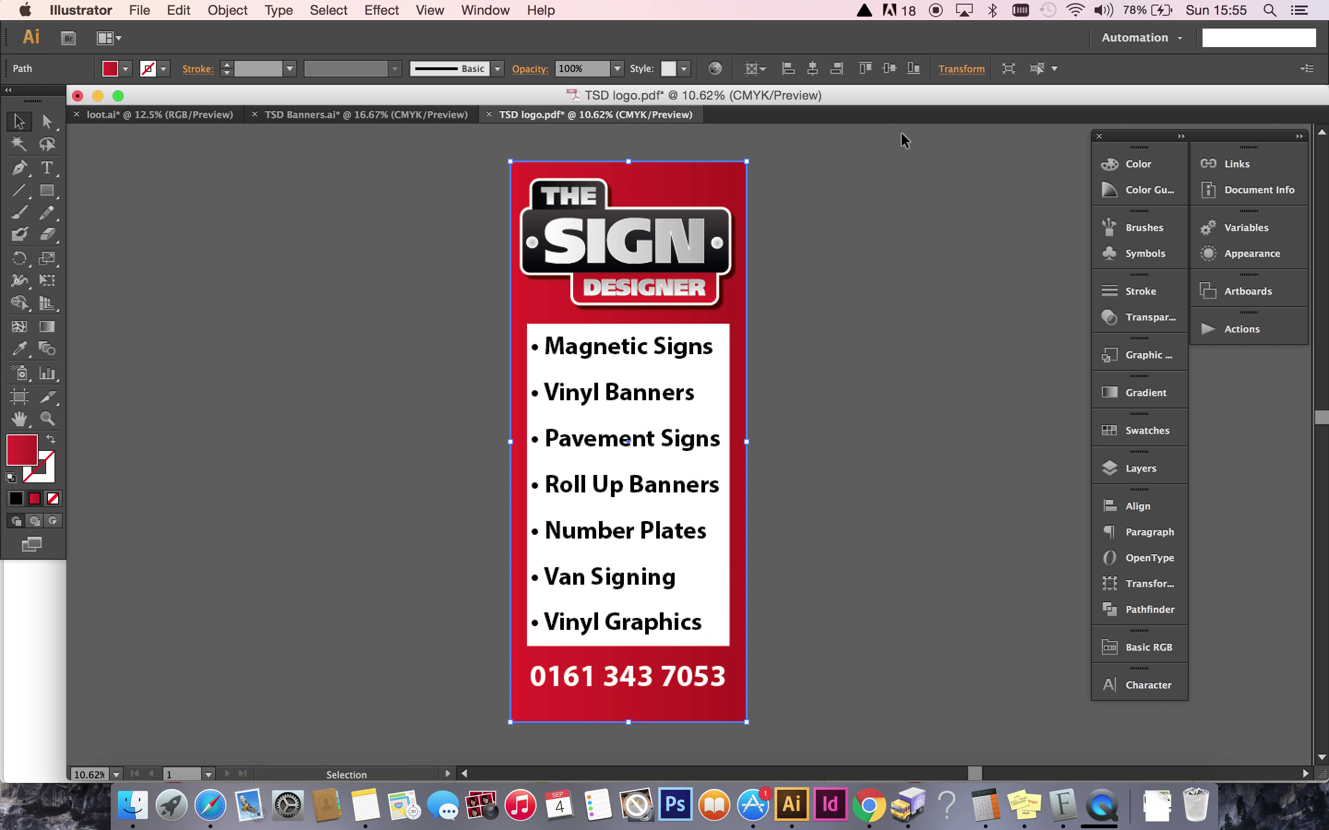
pyautogui.click(807, 156)
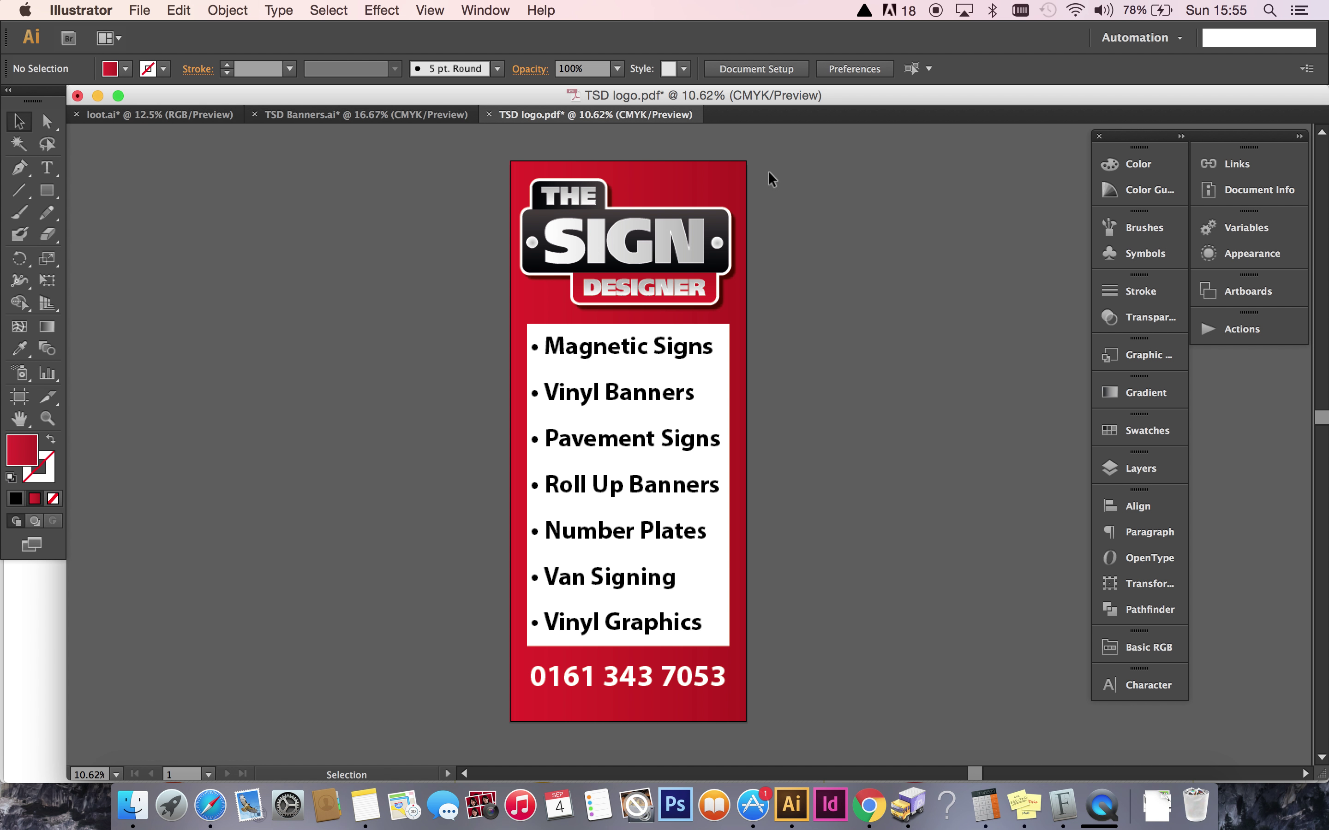
pyautogui.click(725, 171)
pyautogui.click(960, 69)
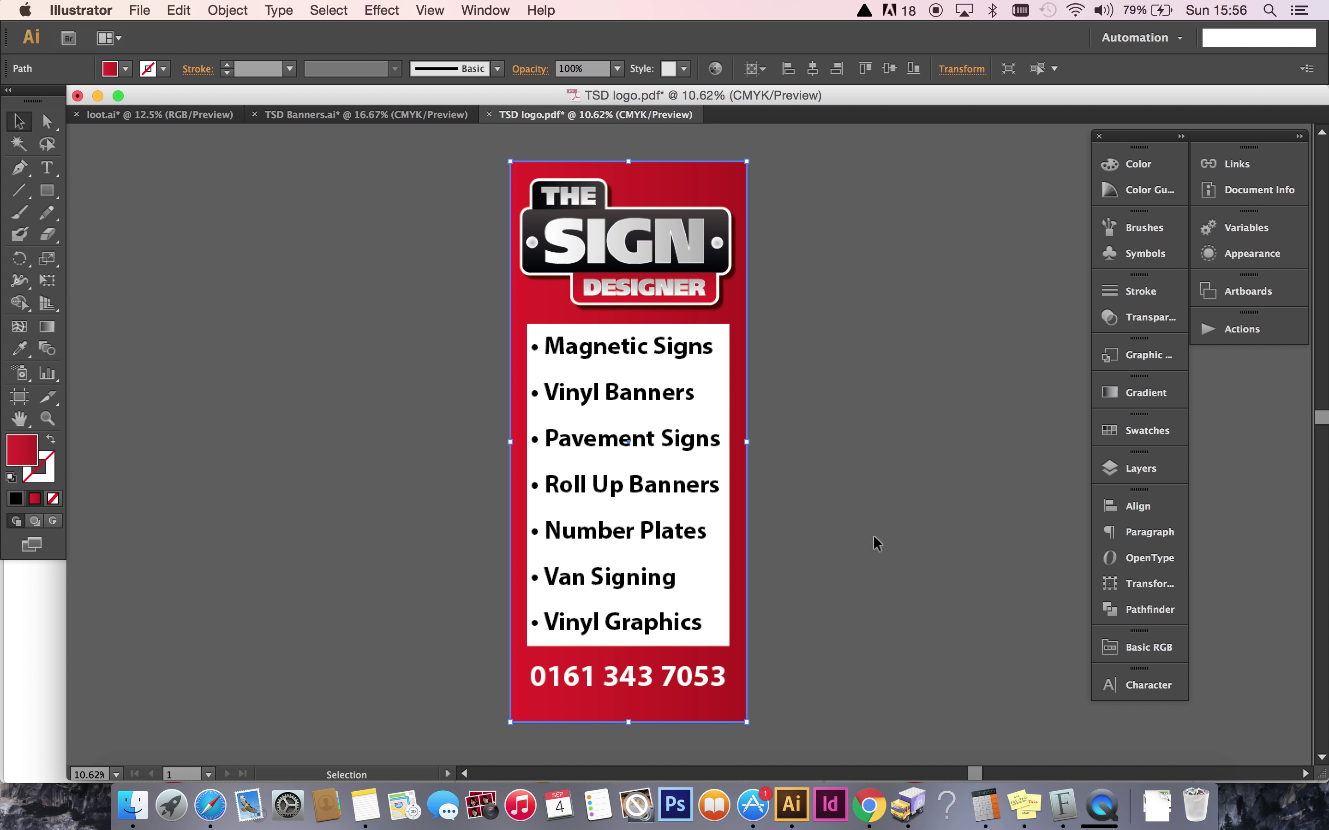
pyautogui.click(867, 805)
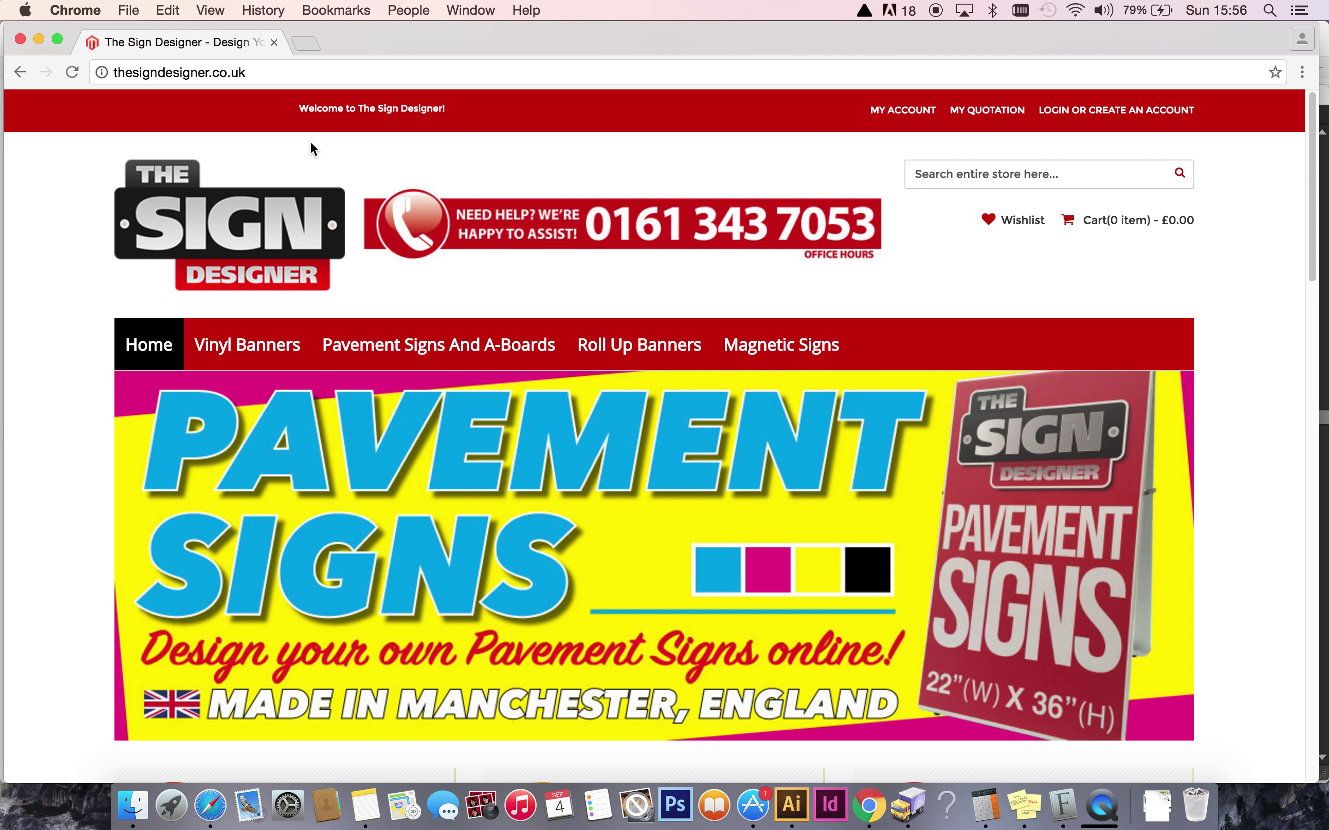
# Open the £90.00 Roll Up Banners product page and start designing a banner.
pyautogui.click(615, 346)
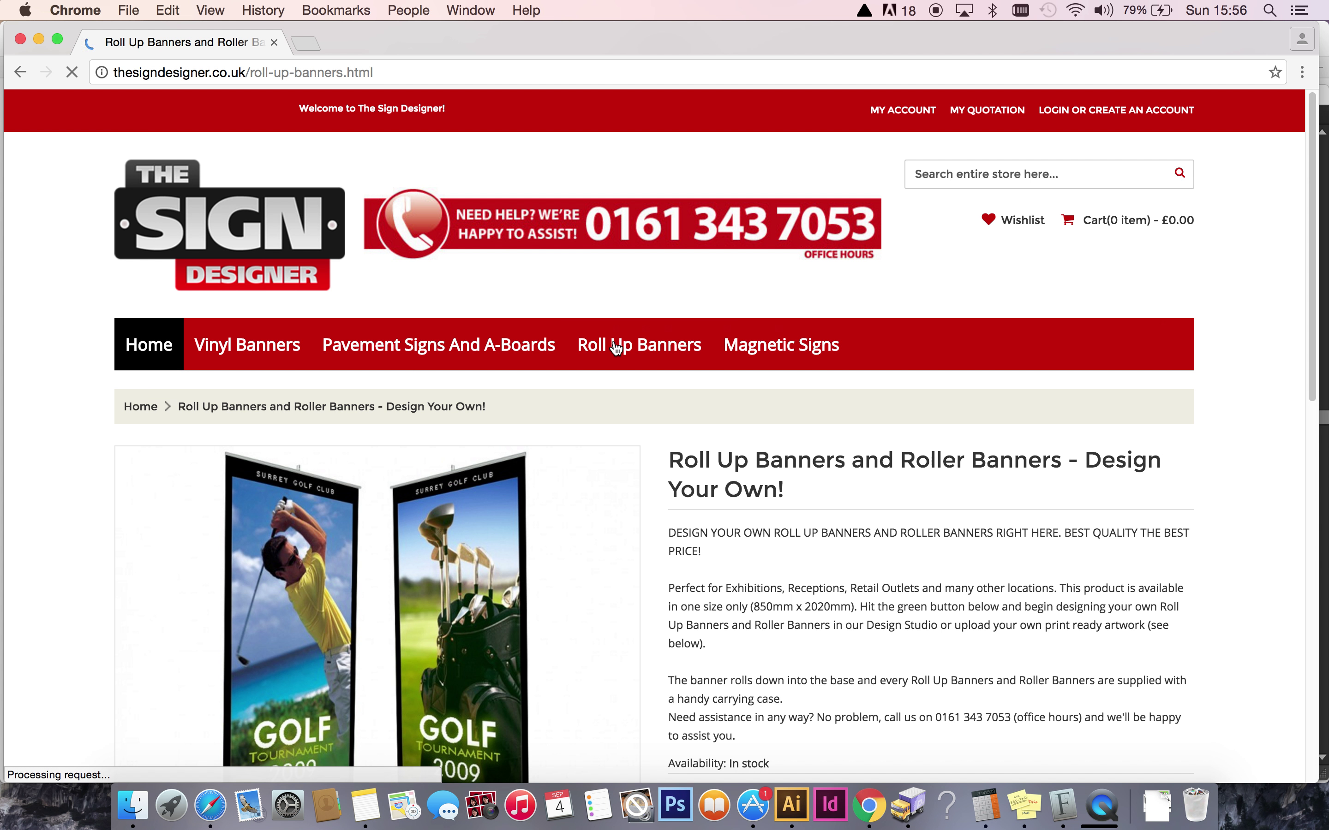
pyautogui.scroll(-5, 1299, 288)
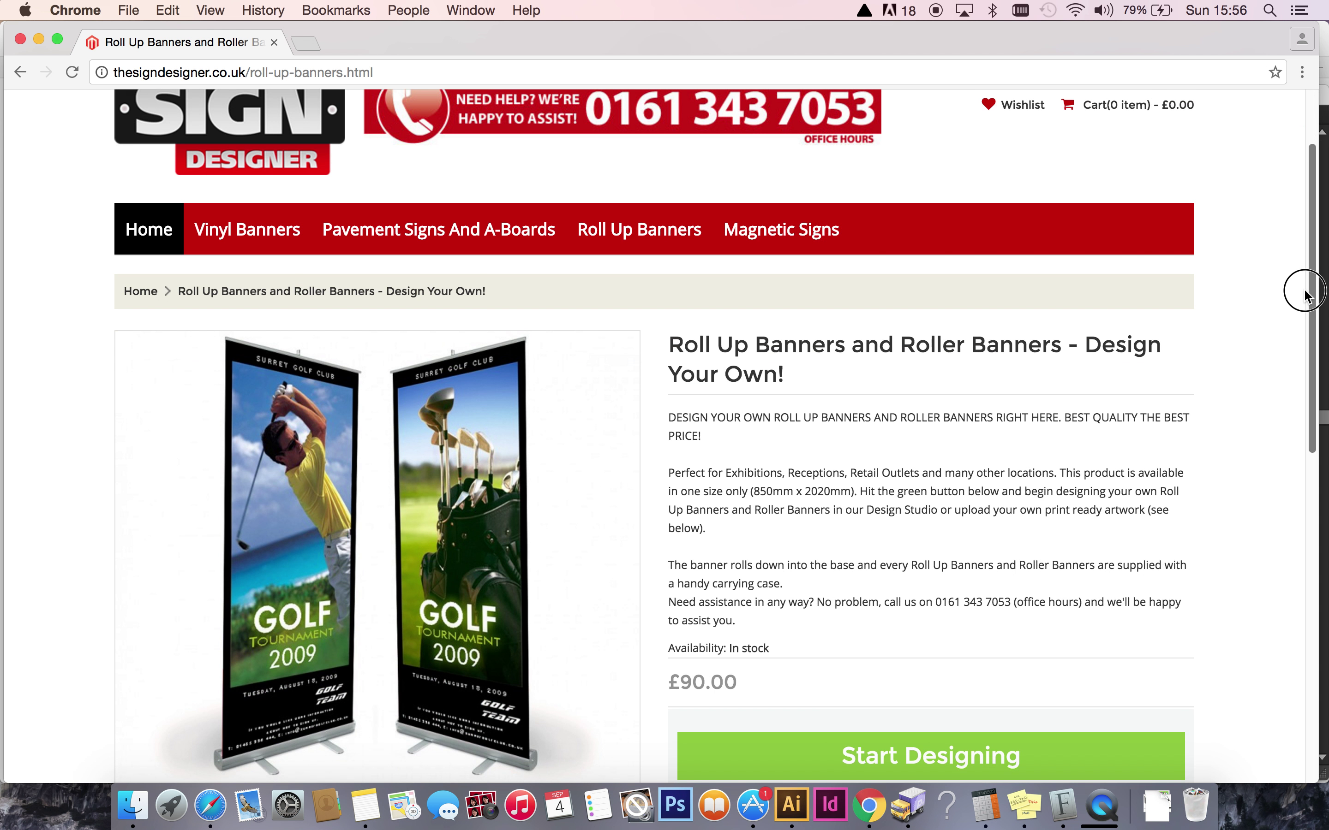
pyautogui.scroll(1, 1302, 318)
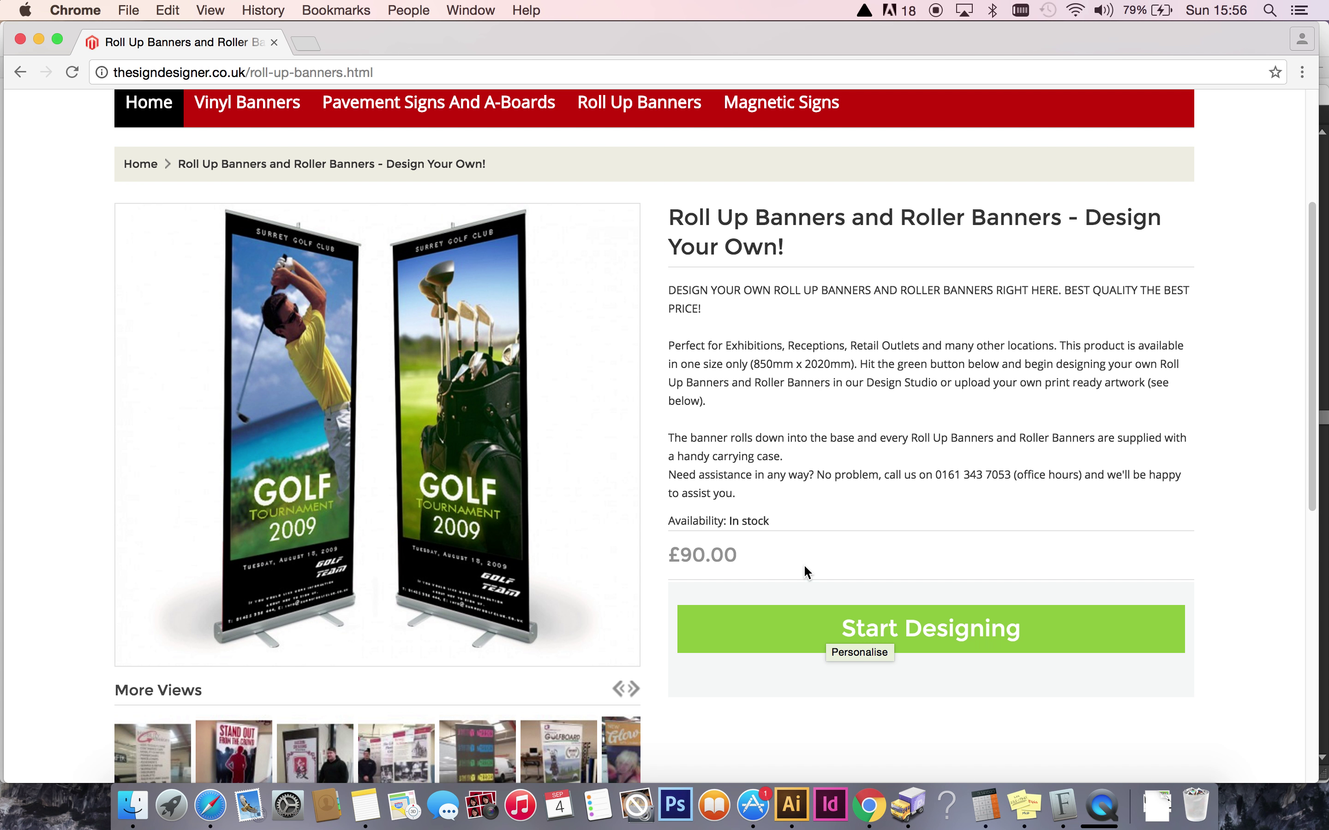
pyautogui.click(818, 634)
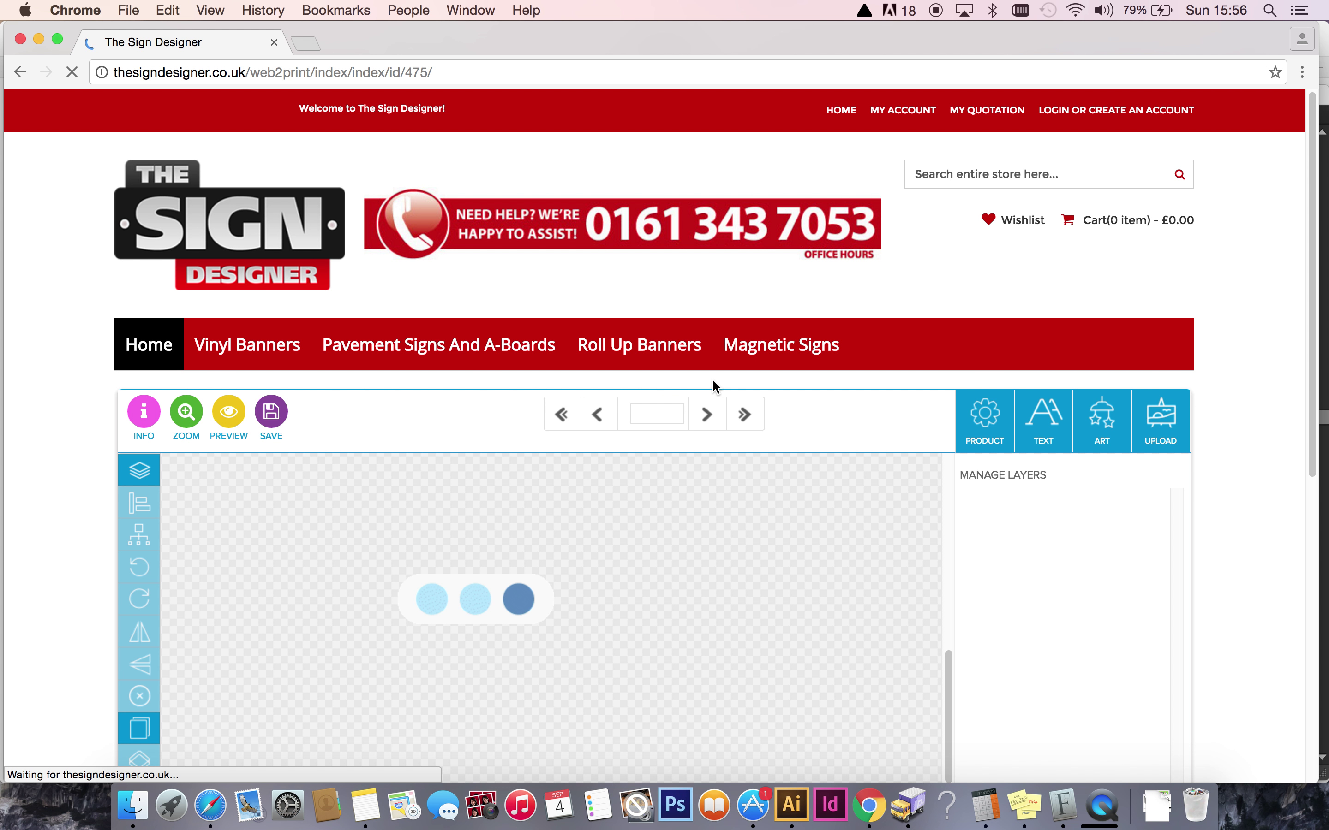
# Show the designer's UPLOAD image options and tick the image-rights declaration.
pyautogui.moveTo(1316, 250); pyautogui.dragTo(1310, 381)
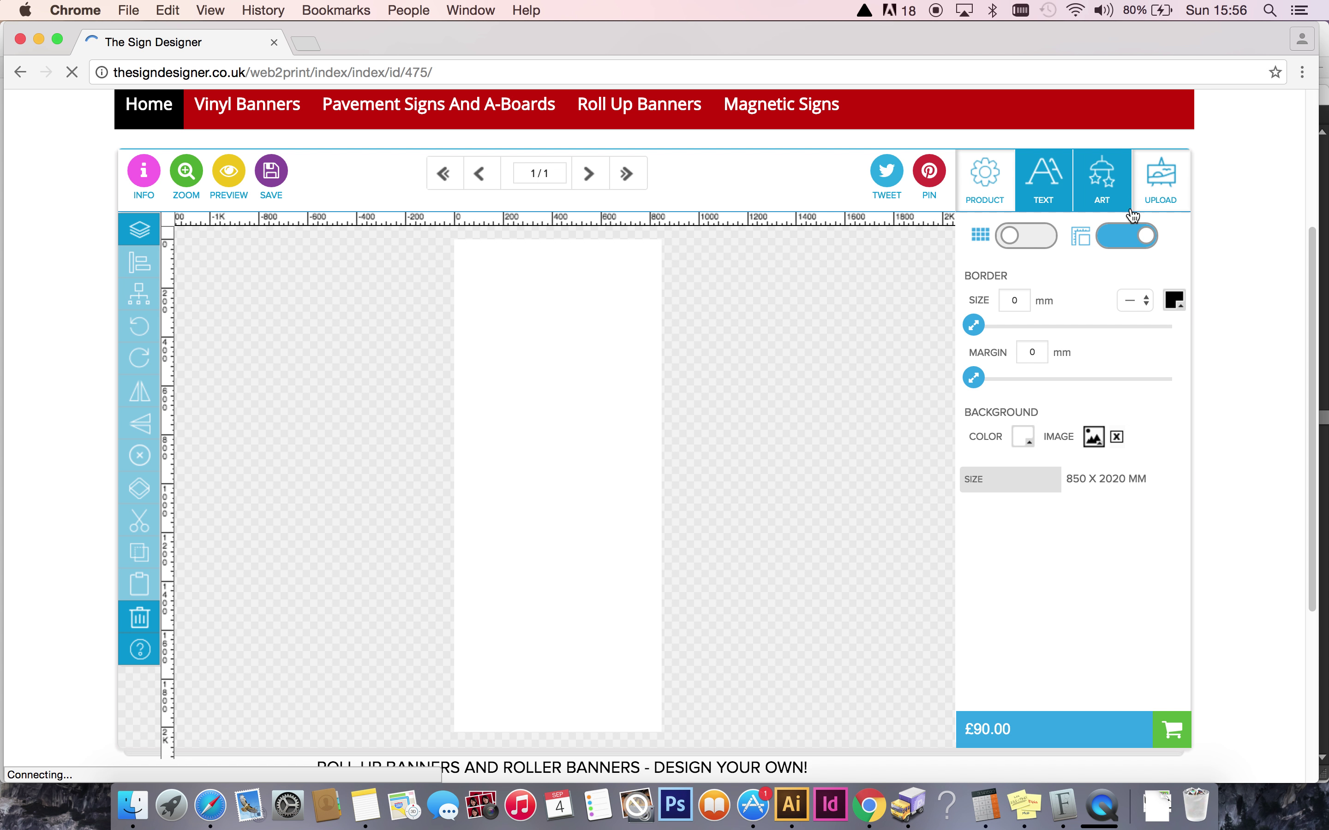
pyautogui.click(1164, 183)
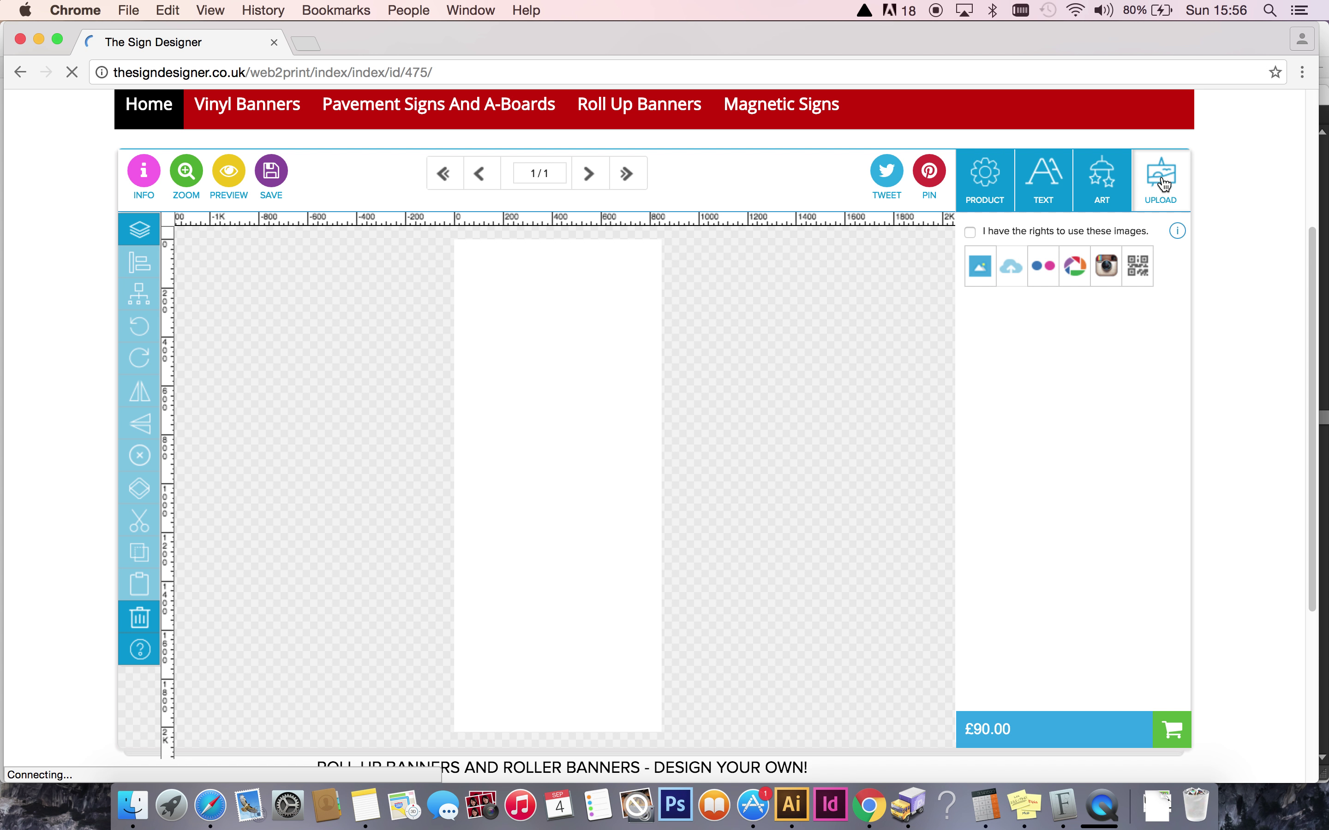
pyautogui.click(970, 233)
# Upload roll-up-banner-01.jpg from the Desktop into the image gallery.
pyautogui.click(1008, 269)
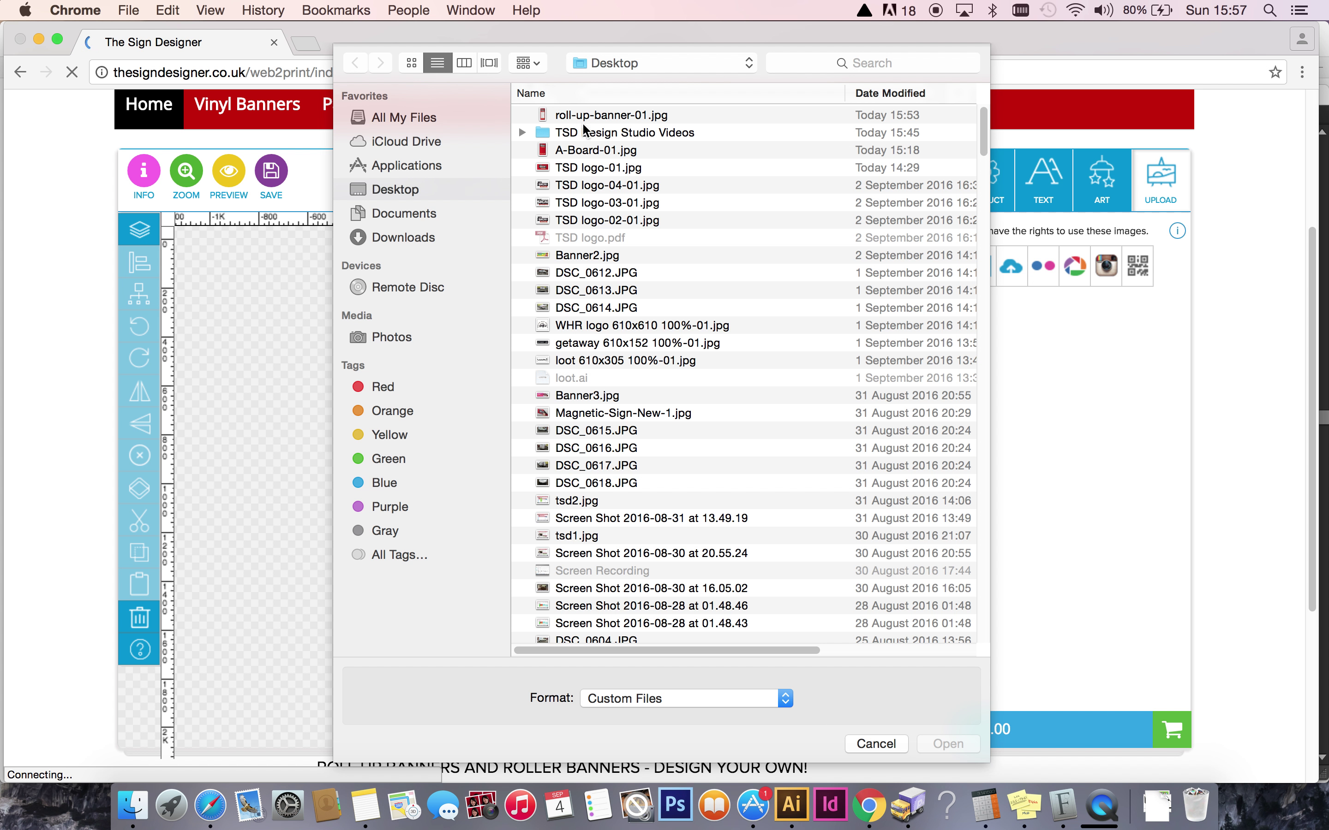
pyautogui.click(614, 115)
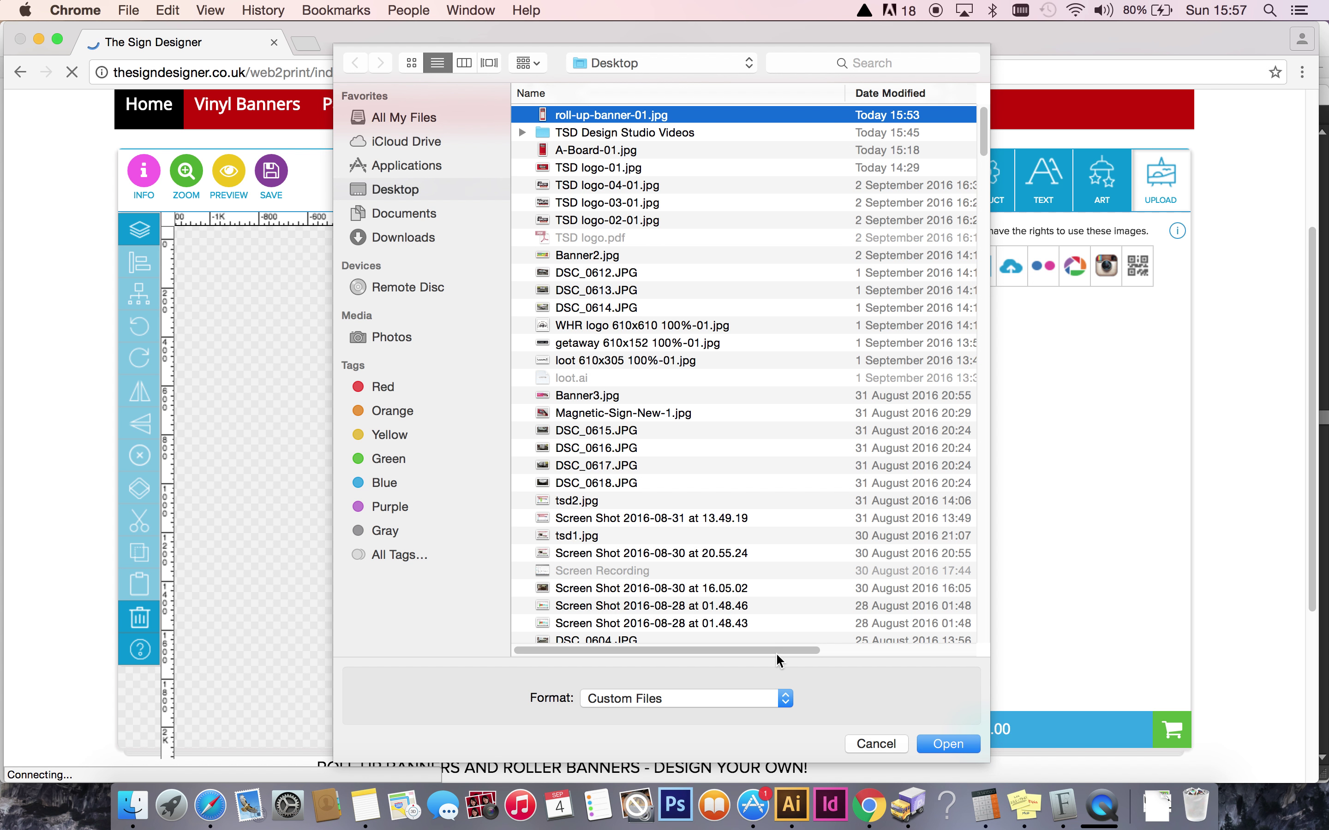
pyautogui.click(958, 744)
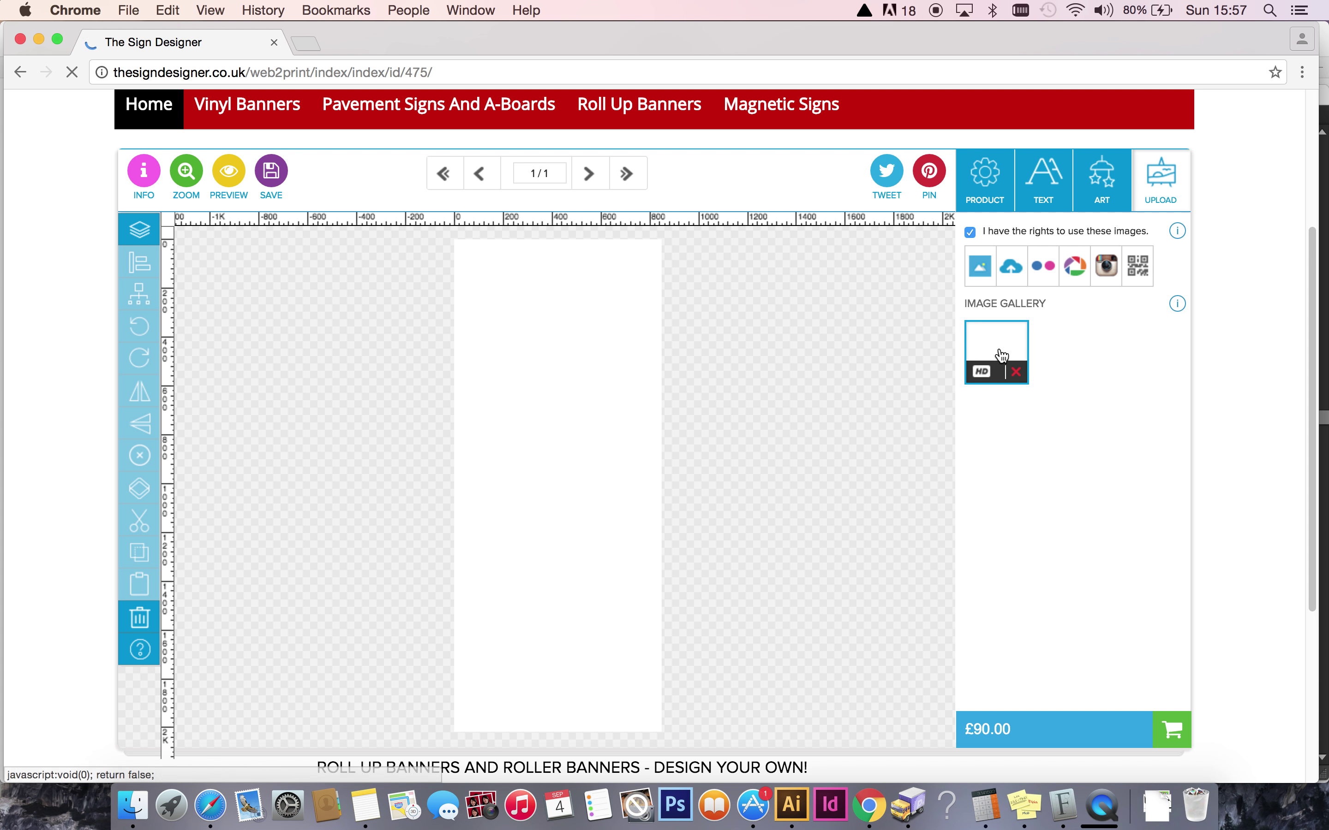
pyautogui.click(1004, 357)
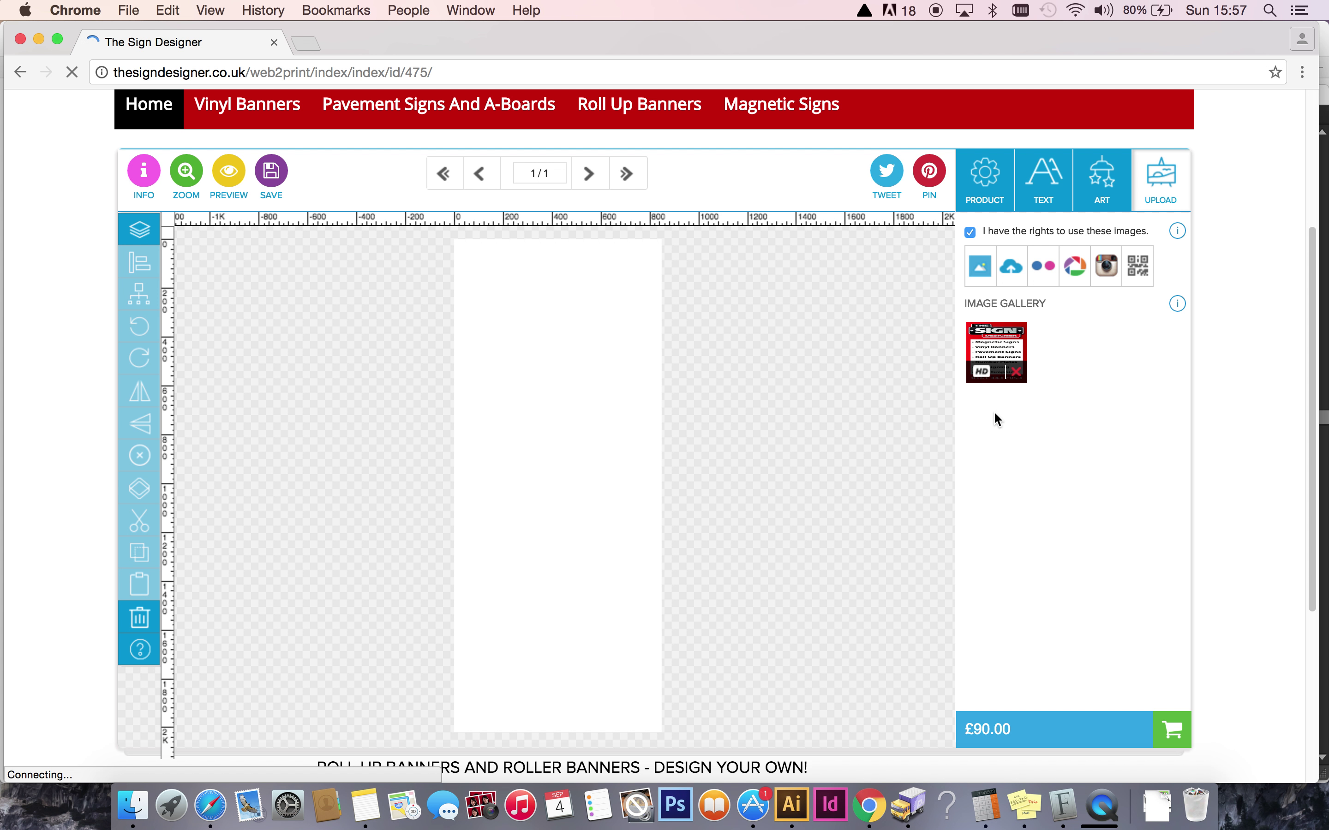
# Place roll-up-banner-01.jpg on the canvas, set its width to 850, and move it up-left.
pyautogui.click(999, 352)
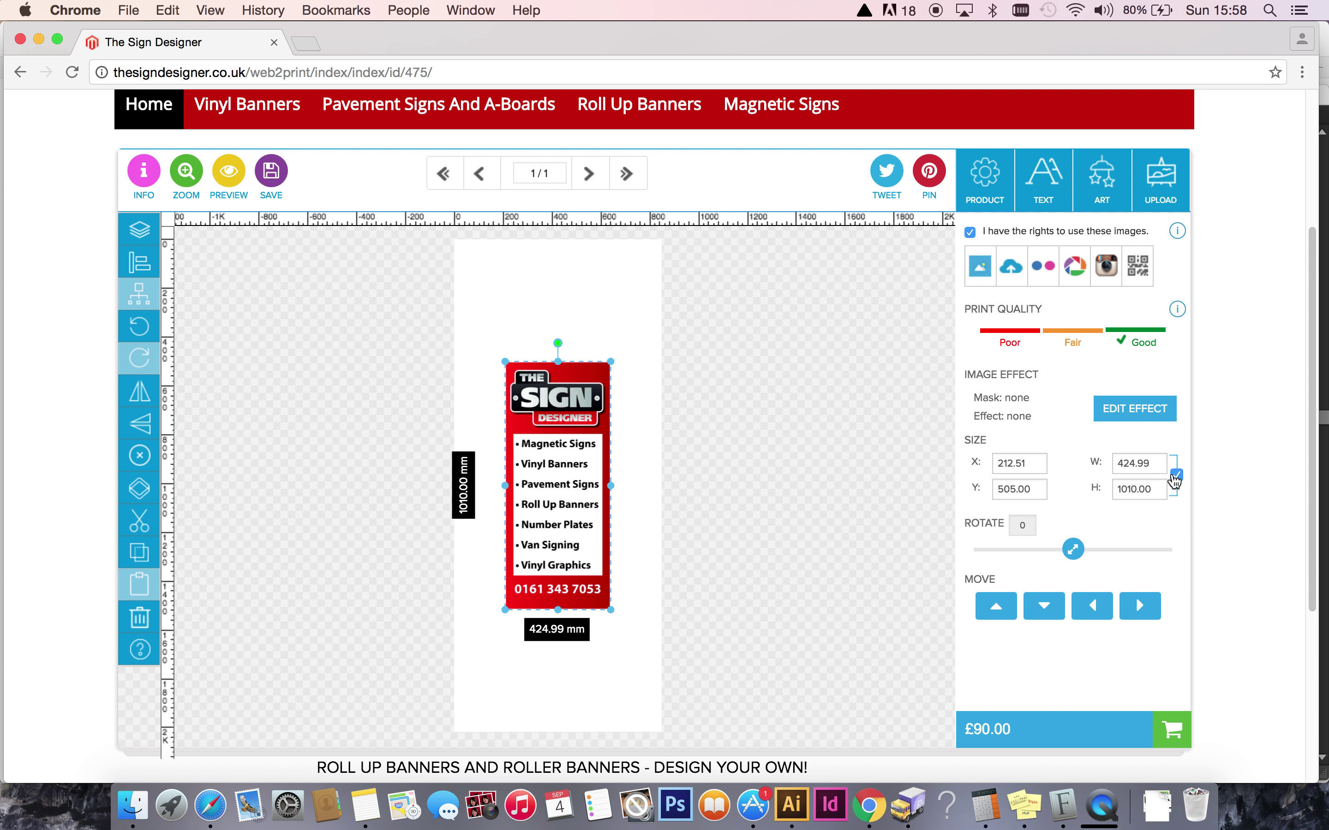
pyautogui.moveTo(1153, 466); pyautogui.dragTo(1089, 463)
pyautogui.write('850')
pyautogui.press('Return')
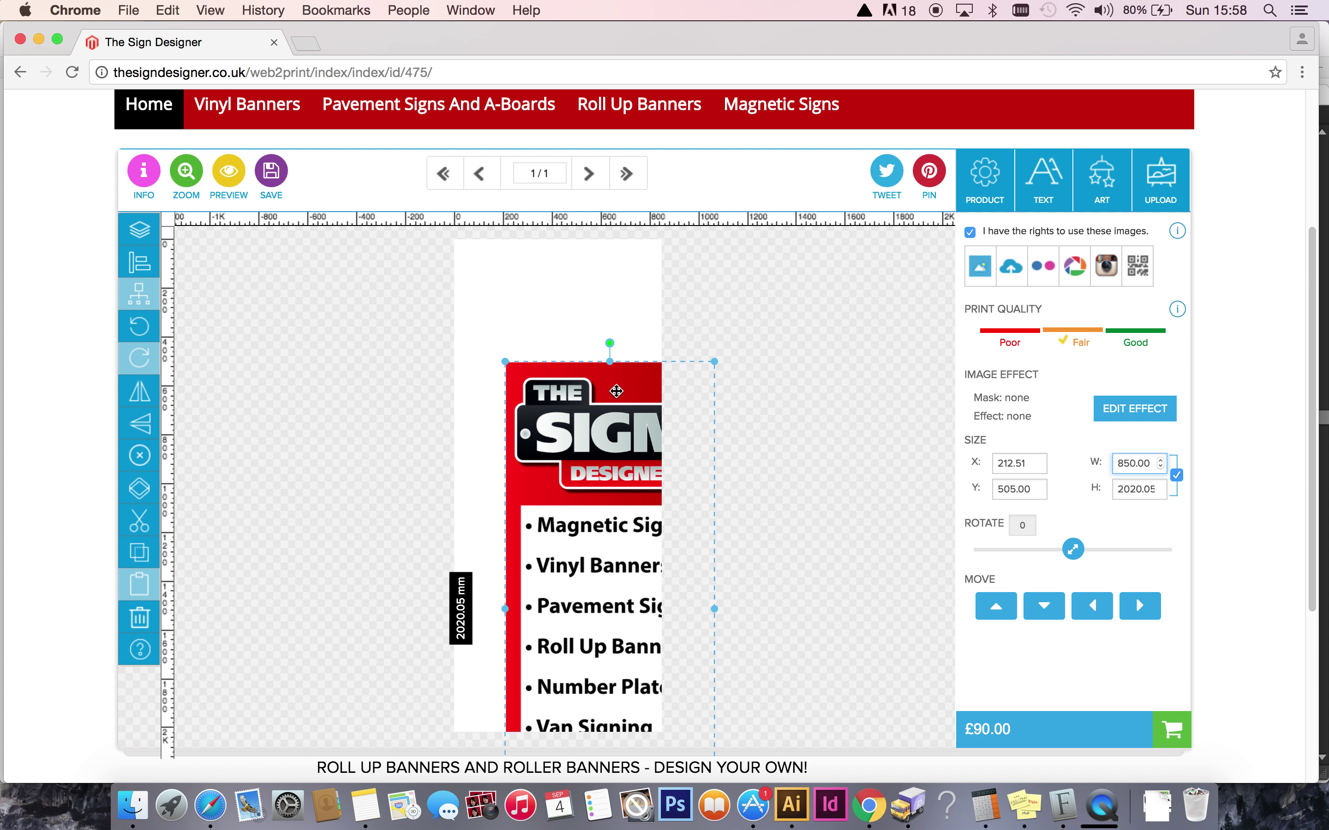
pyautogui.moveTo(615, 383)
pyautogui.mouseDown()
pyautogui.moveTo(601, 302)
pyautogui.moveTo(636, 354)
pyautogui.moveTo(554, 300)
pyautogui.moveTo(515, 248)
pyautogui.moveTo(572, 250)
pyautogui.moveTo(611, 324)
pyautogui.moveTo(604, 366)
pyautogui.mouseUp()
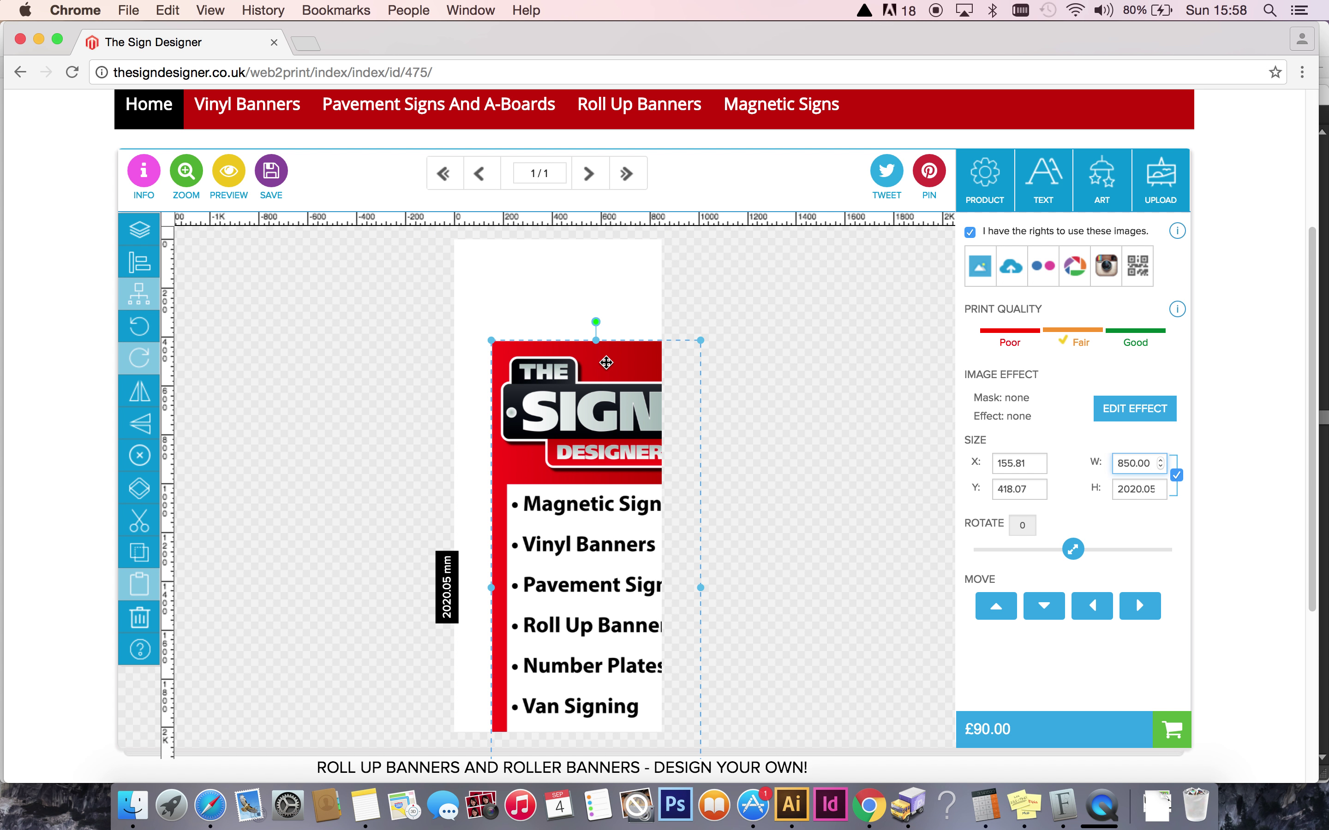
# Align the banner image to the page's left and top edges, then deselect it.
pyautogui.click(144, 264)
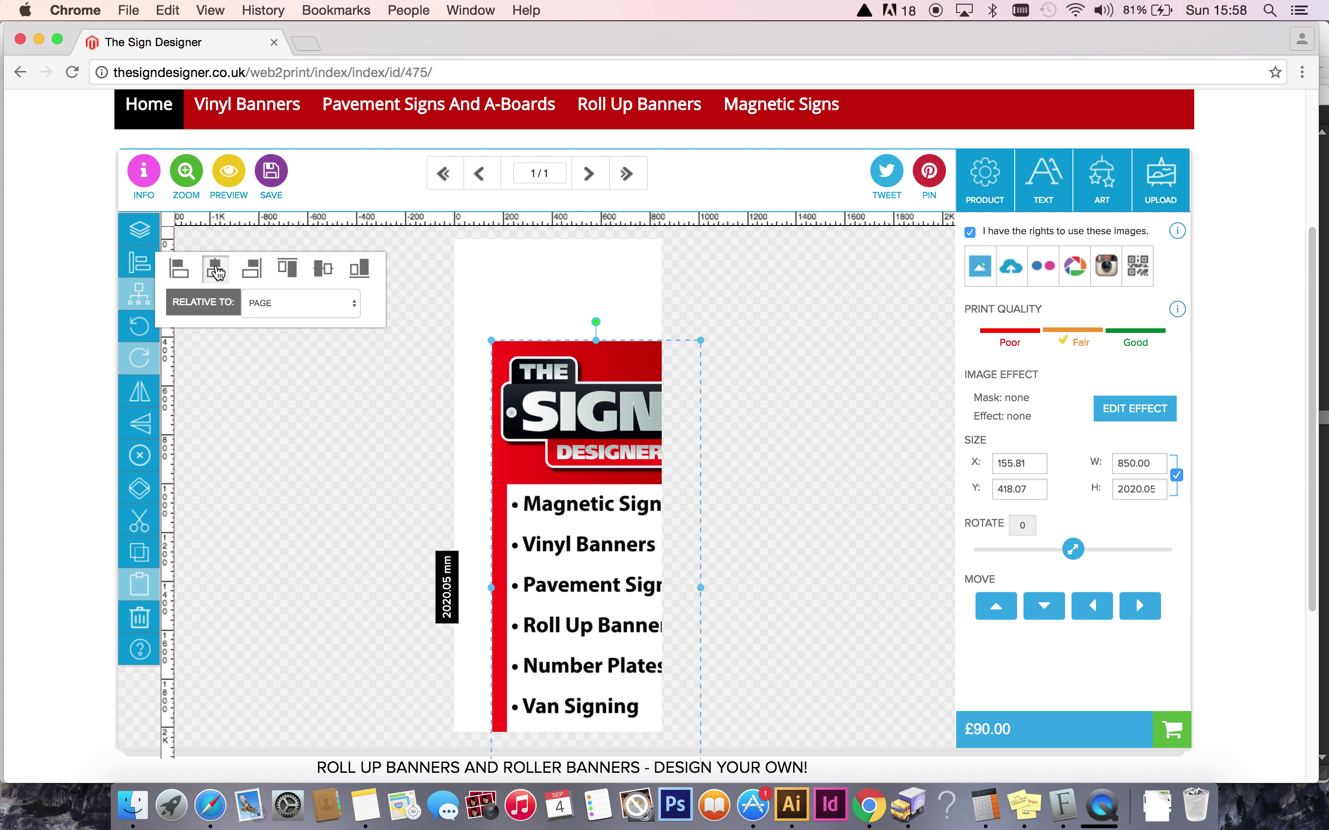
pyautogui.click(315, 274)
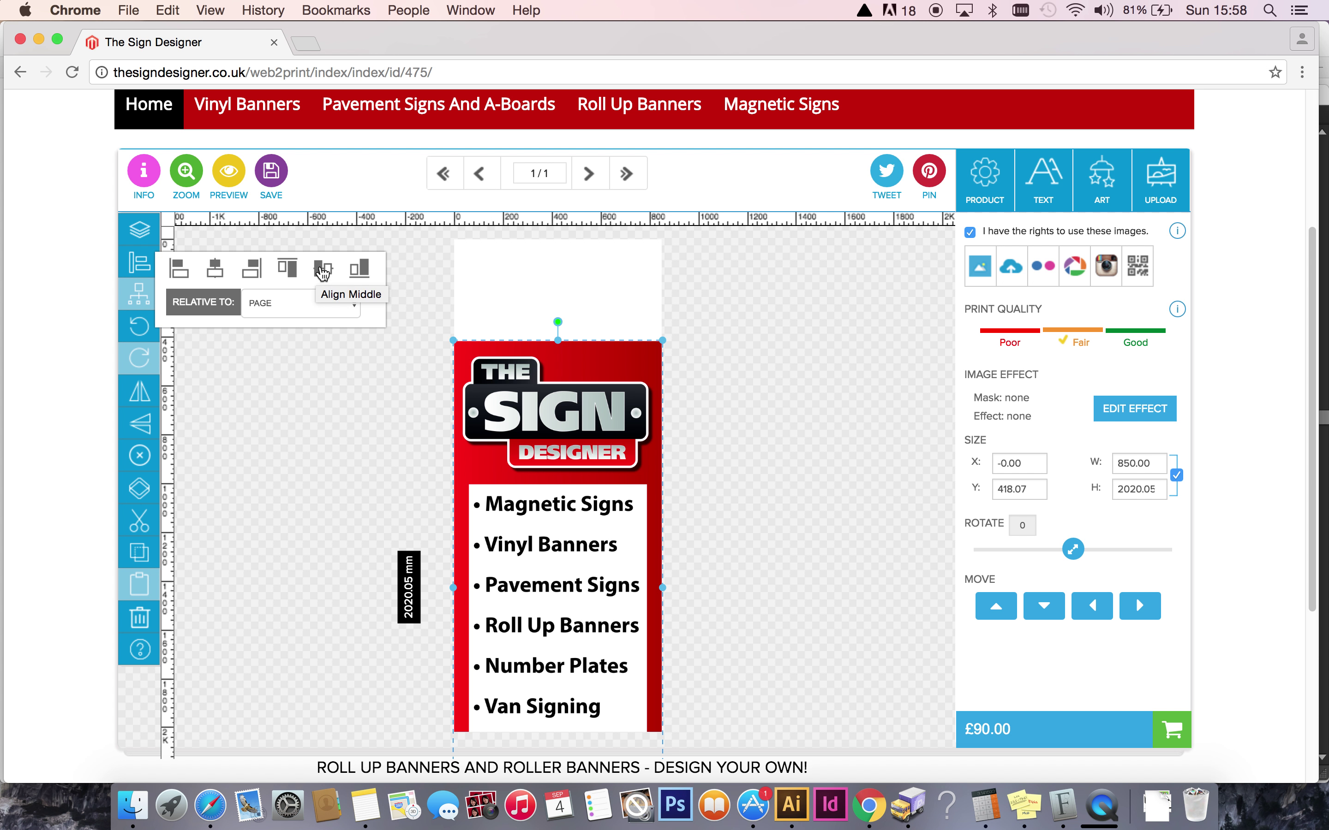
pyautogui.click(323, 272)
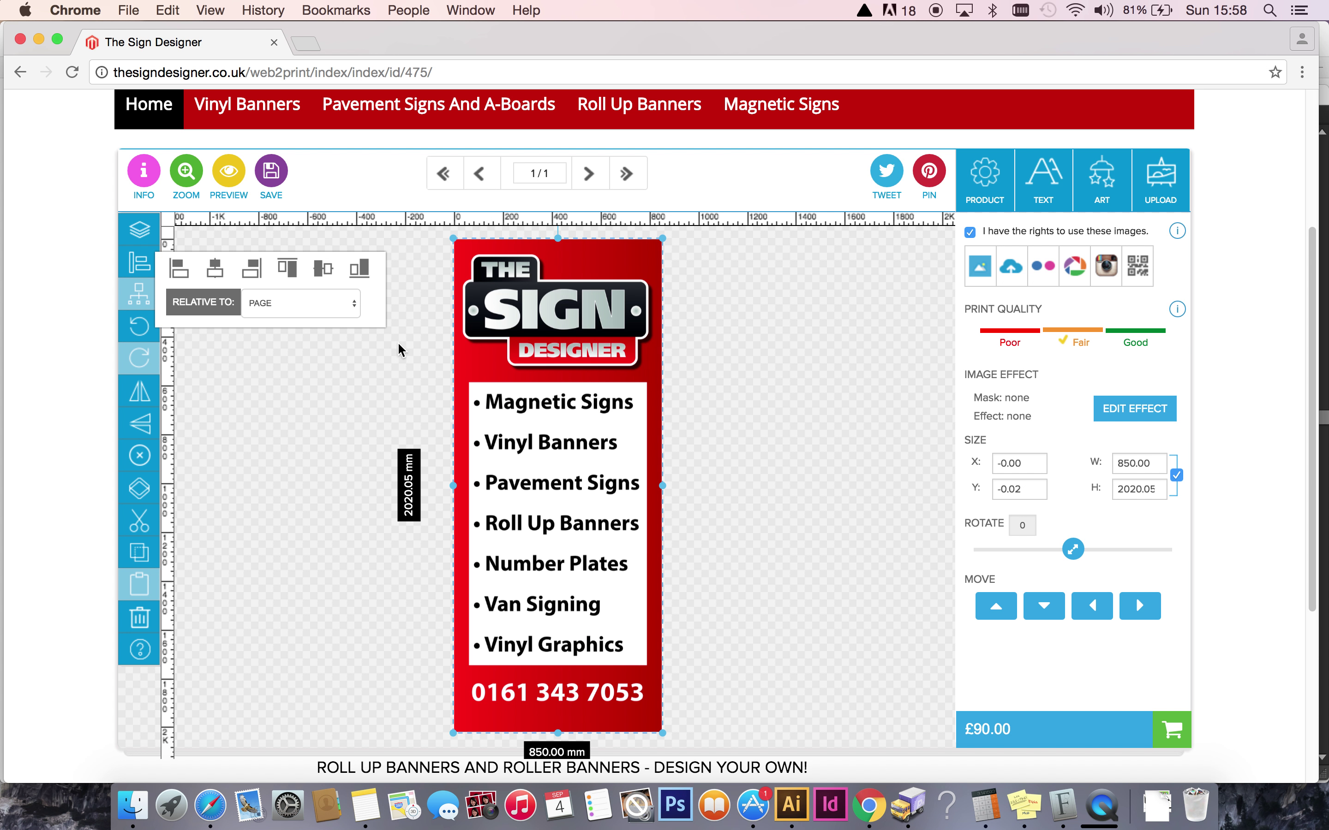
pyautogui.click(349, 371)
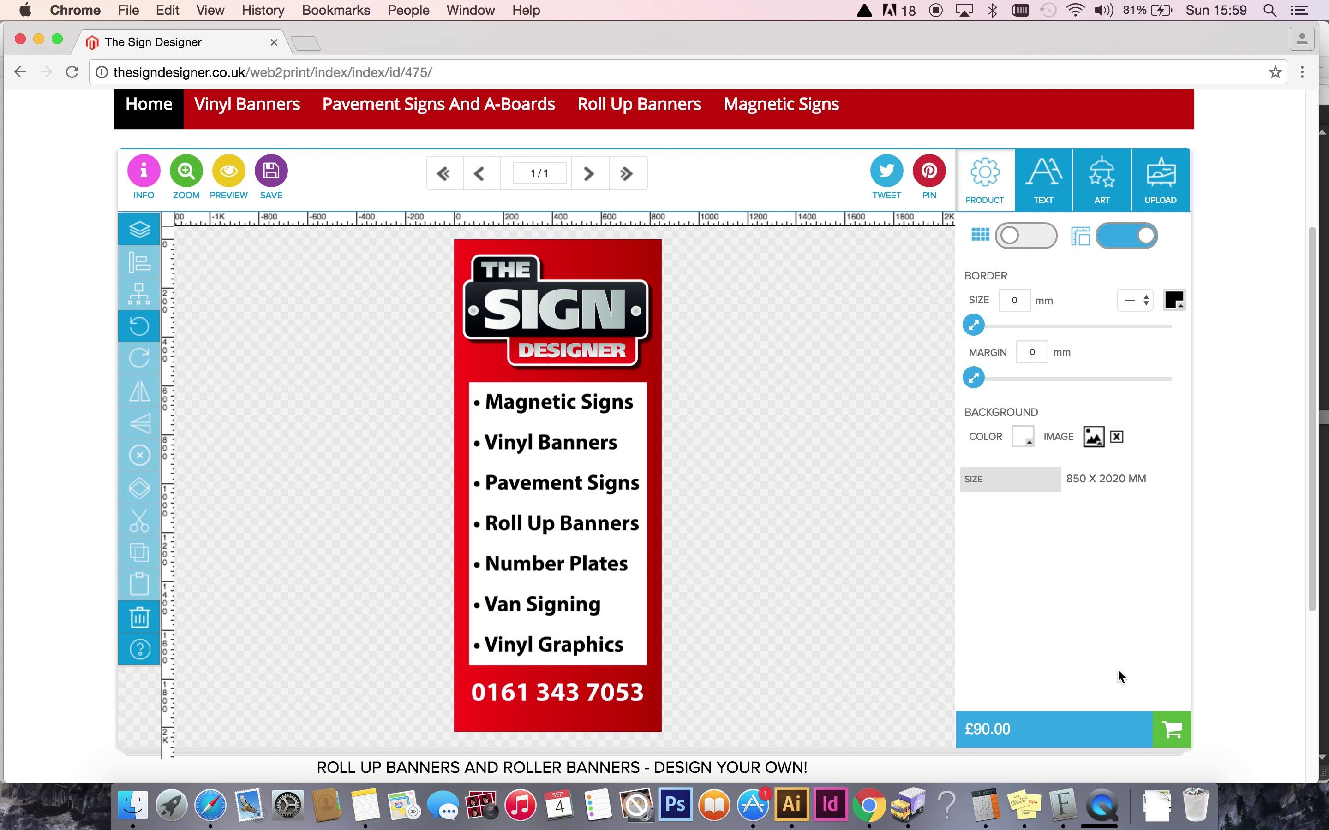
# Add the roll-up banner design to the cart with quantity 2 and confirm.
pyautogui.click(1175, 731)
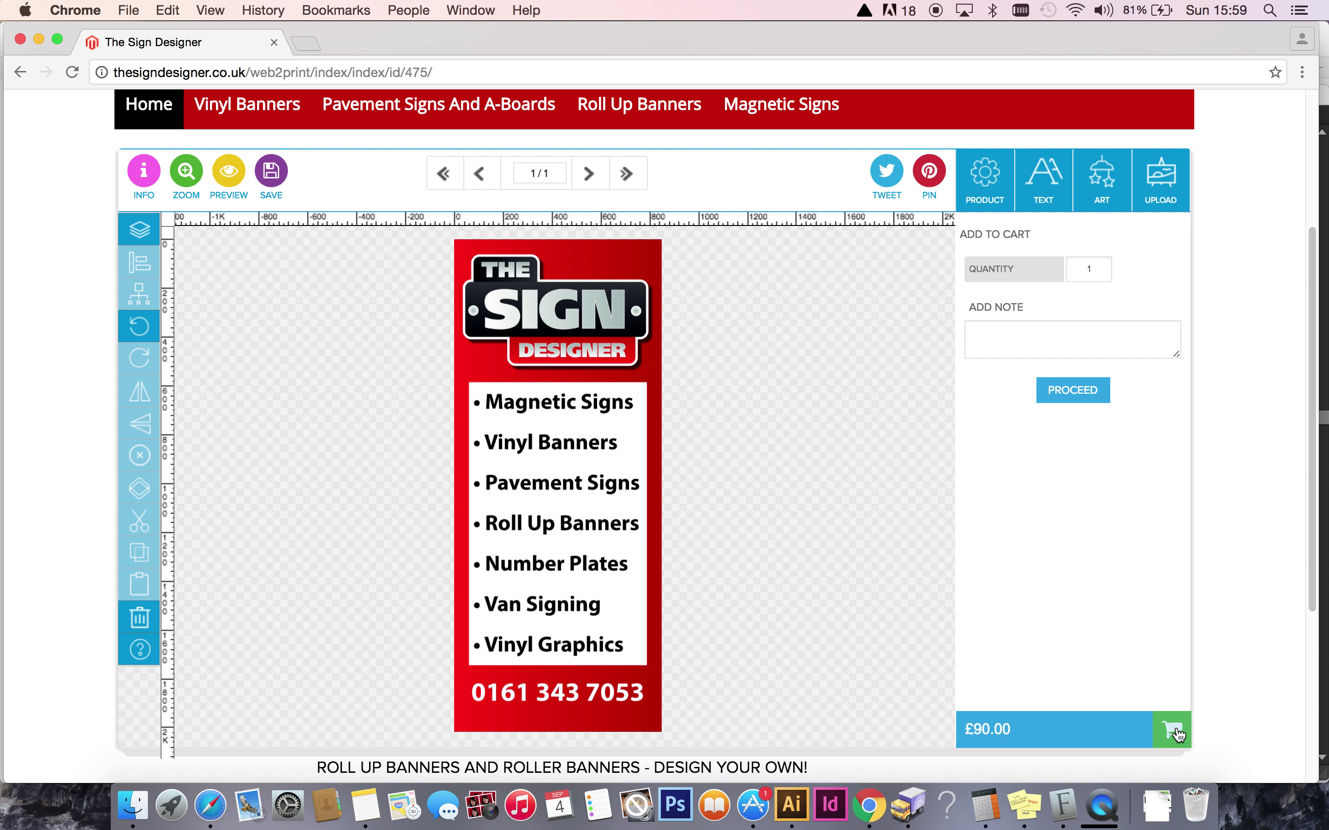
pyautogui.doubleClick(1089, 269)
pyautogui.write('2')
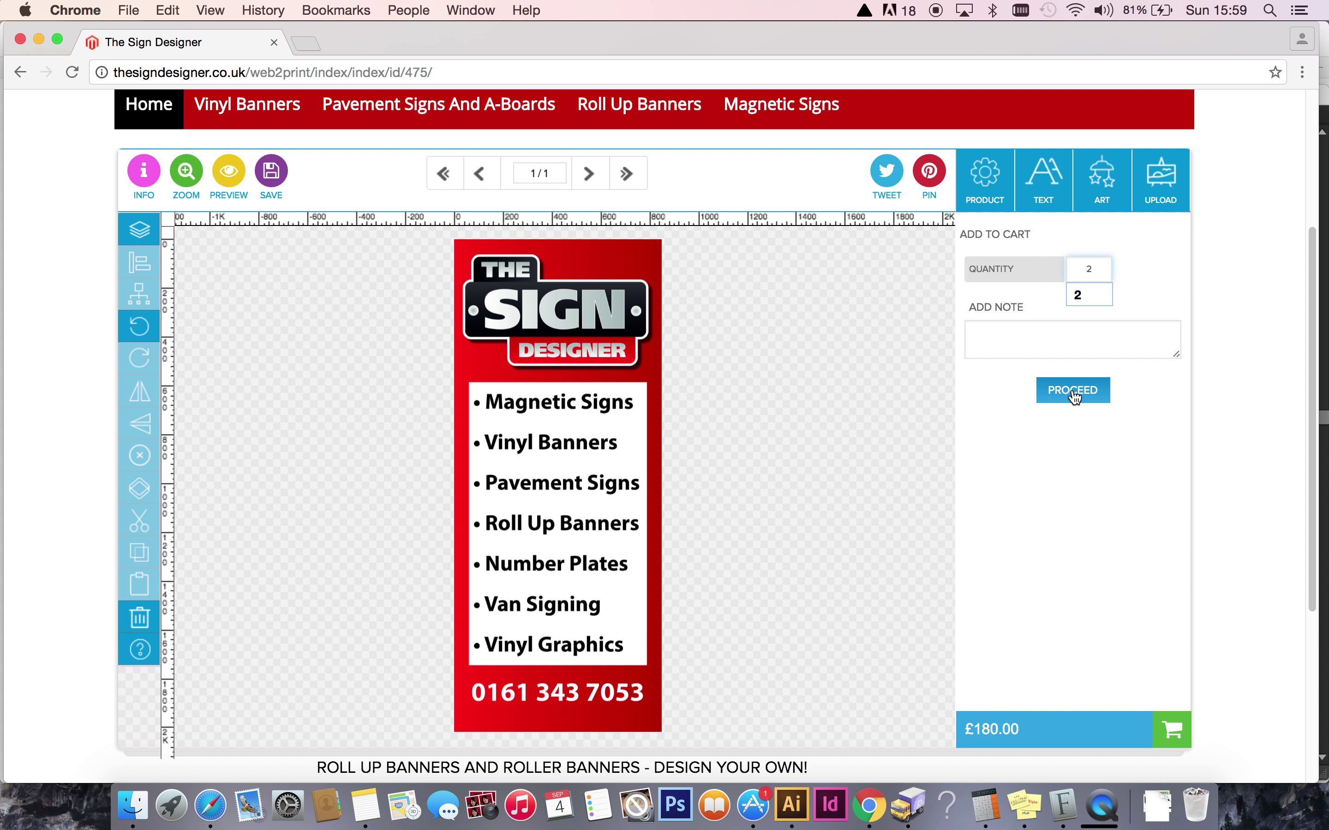
pyautogui.click(1074, 393)
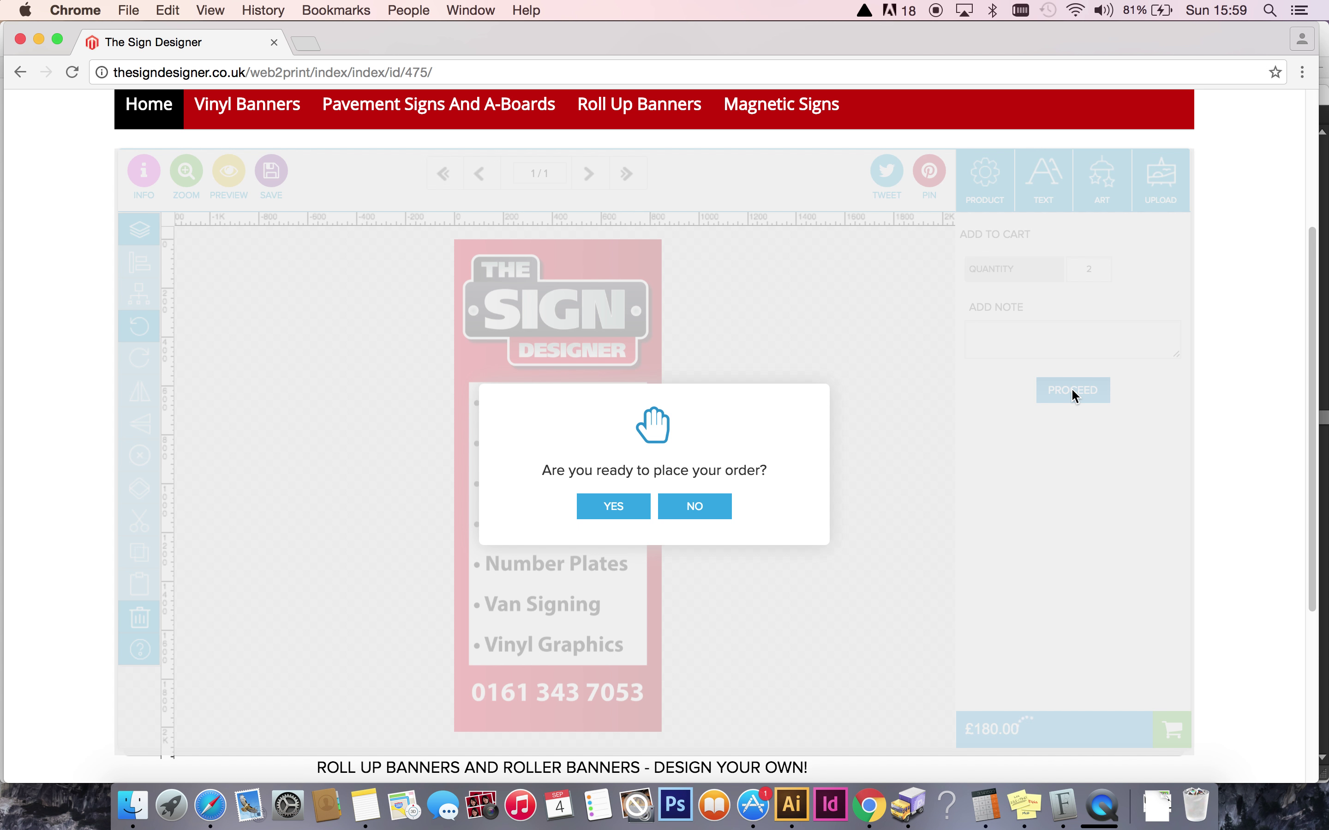
pyautogui.click(615, 505)
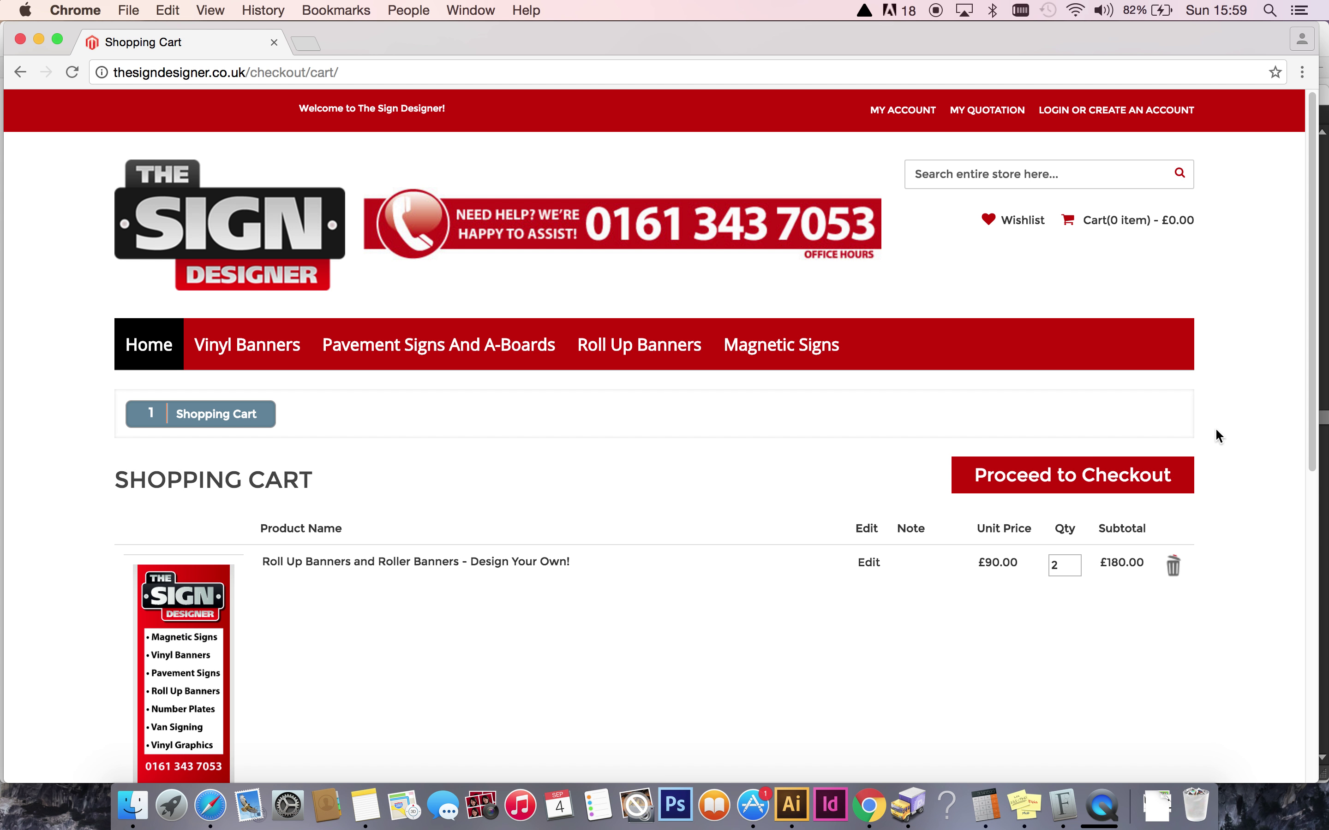
pyautogui.click(1314, 364)
pyautogui.moveTo(1314, 364); pyautogui.dragTo(1314, 434)
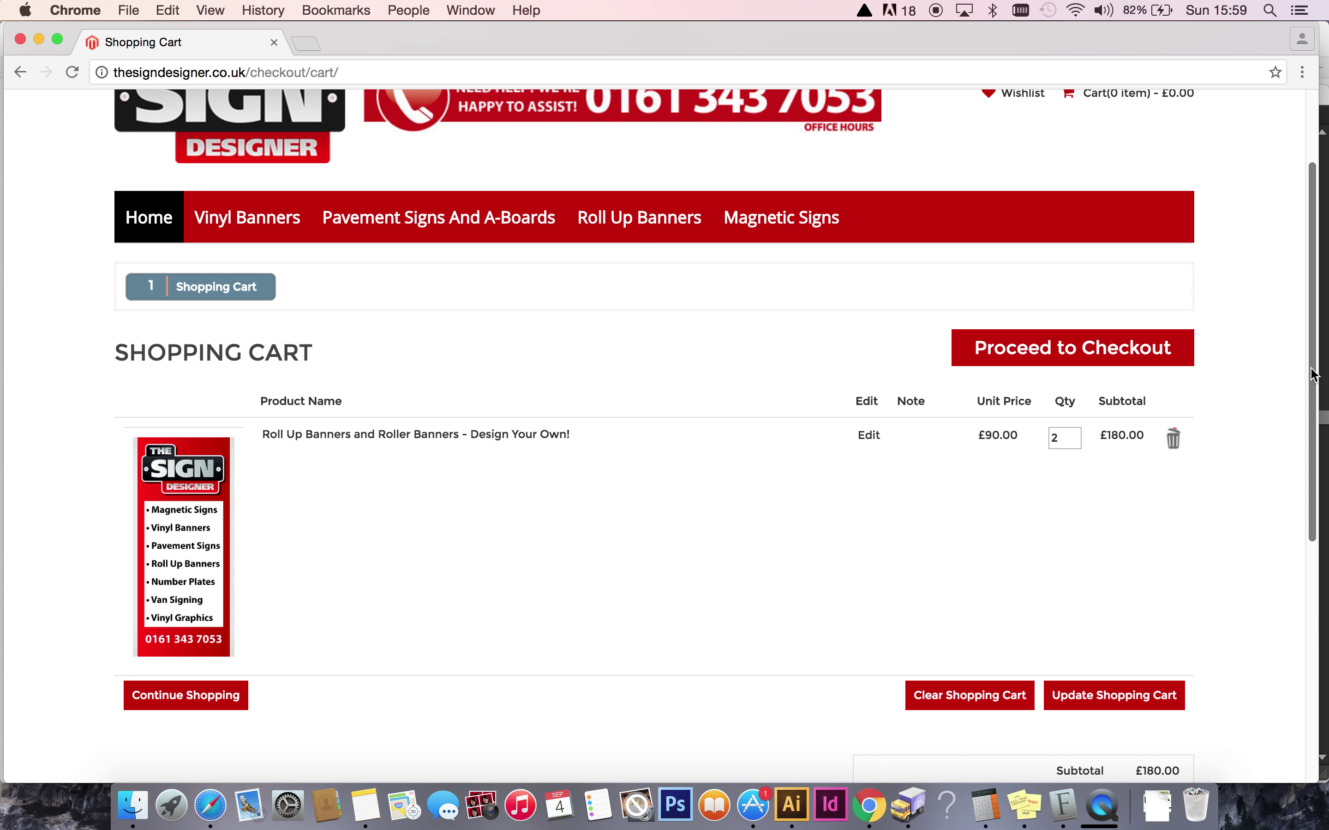
pyautogui.moveTo(1316, 376); pyautogui.dragTo(1315, 341)
pyautogui.click(1100, 806)
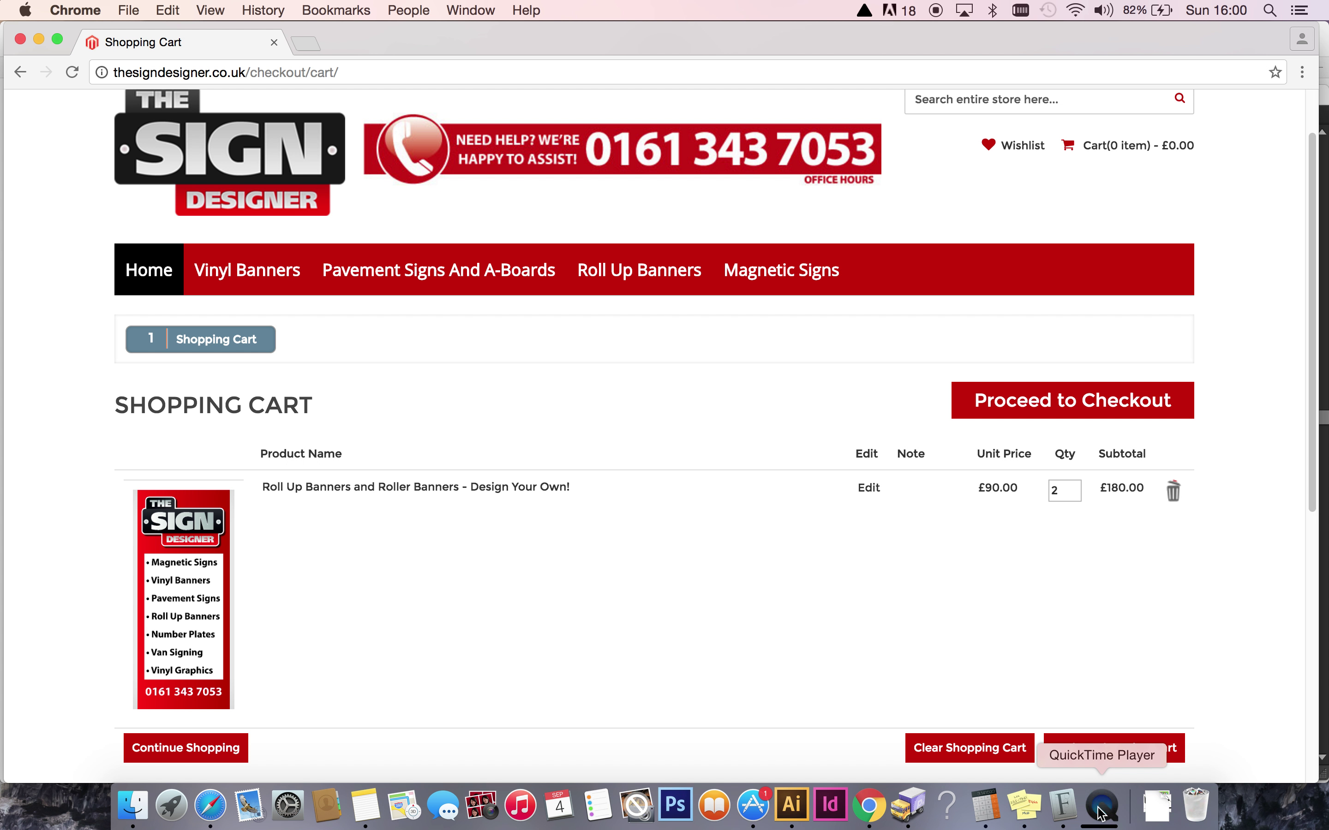